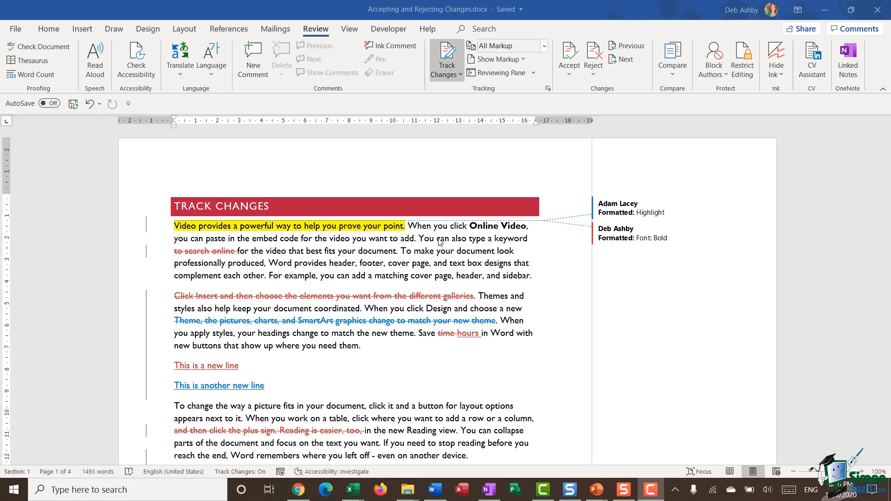
# - Add the comment "Please review for conciseness" to the "Click Insert and then choose" paragraph below the fruit picture on page 2
pyautogui.scroll(-8, 439, 241)
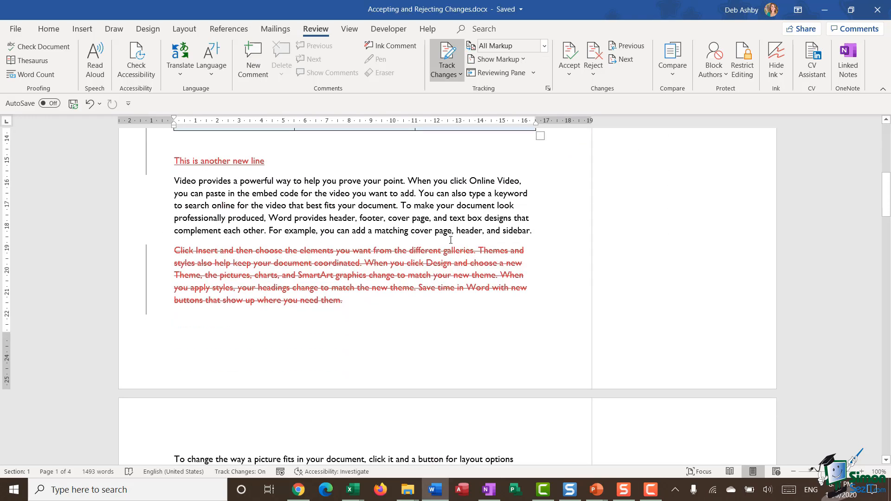
pyautogui.scroll(-15, 450, 240)
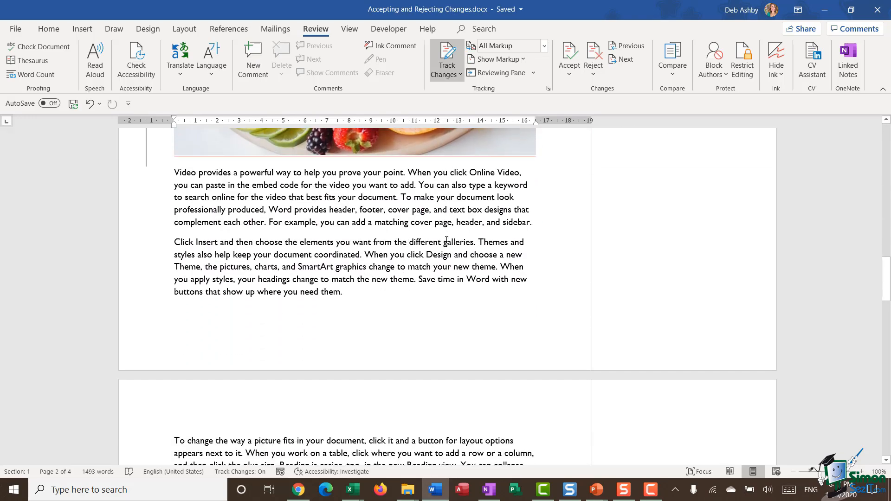
pyautogui.moveTo(172, 242); pyautogui.dragTo(345, 299)
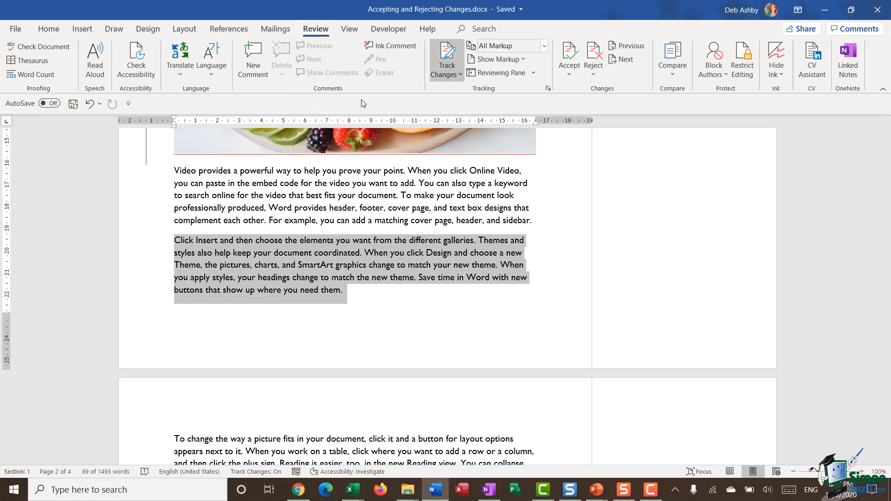
pyautogui.click(250, 62)
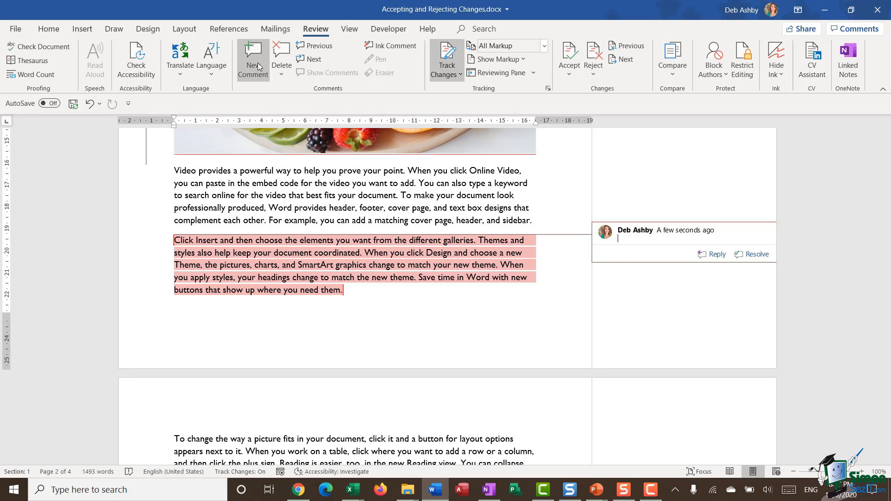
pyautogui.write('Please review for conciseness')
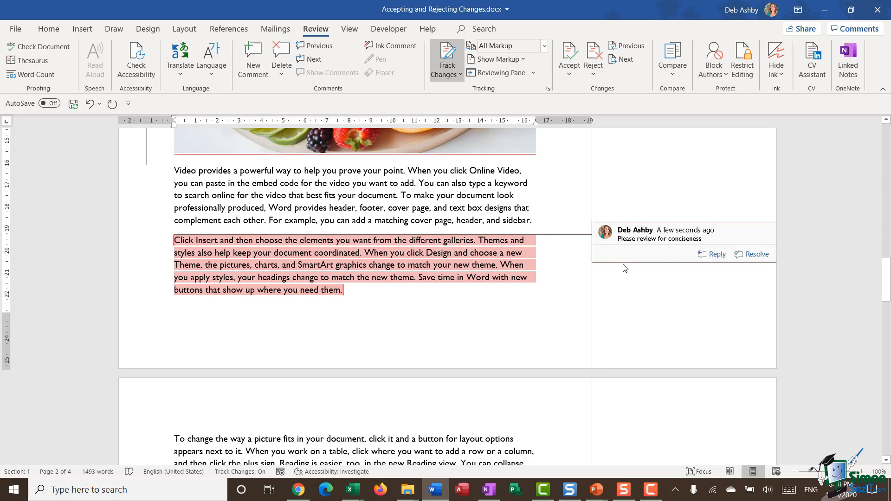
# - Reply to the conciseness comment with "Which part?"
pyautogui.click(714, 255)
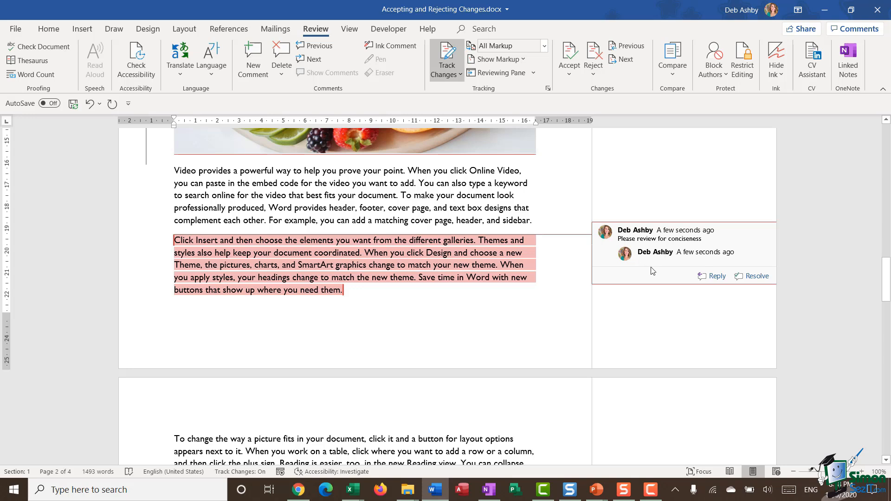
pyautogui.write('Whch')
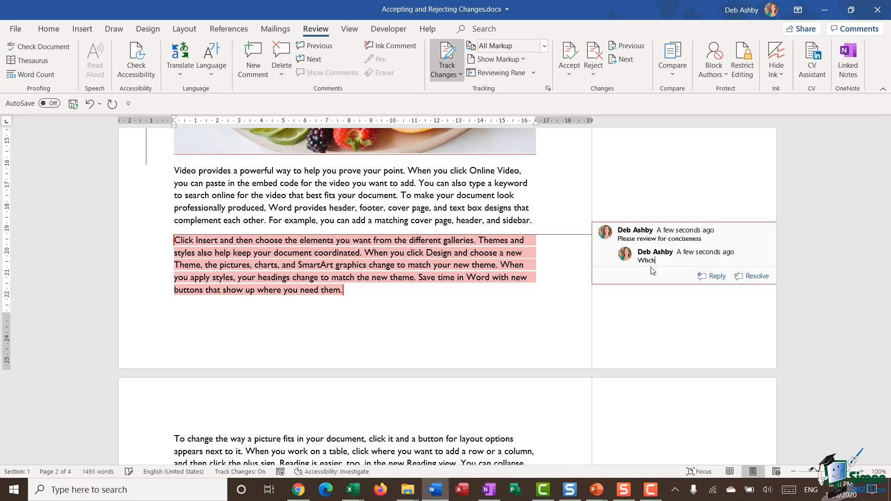
pyautogui.press('BackSpace')
pyautogui.press('BackSpace')
pyautogui.press('BackSpace')
pyautogui.write('hich part')
# - Add a second reply reading "More comments" to the same comment thread
pyautogui.click(711, 275)
pyautogui.write('More c')
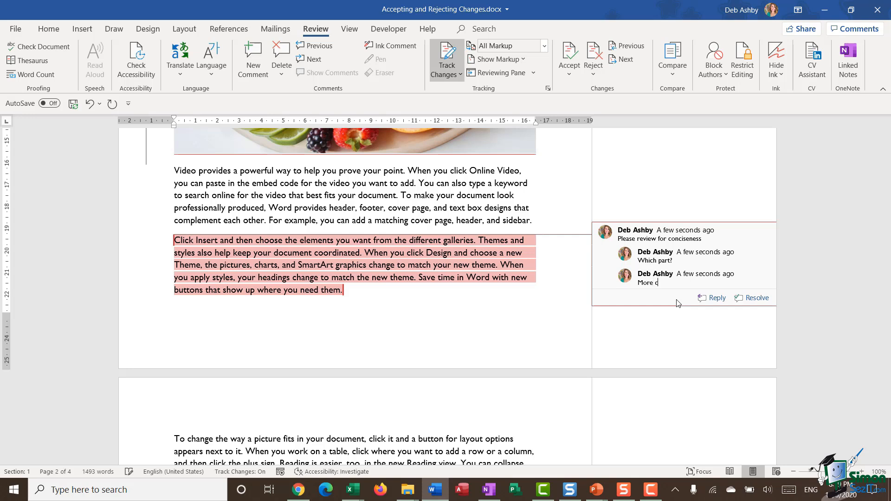
pyautogui.write('omments')
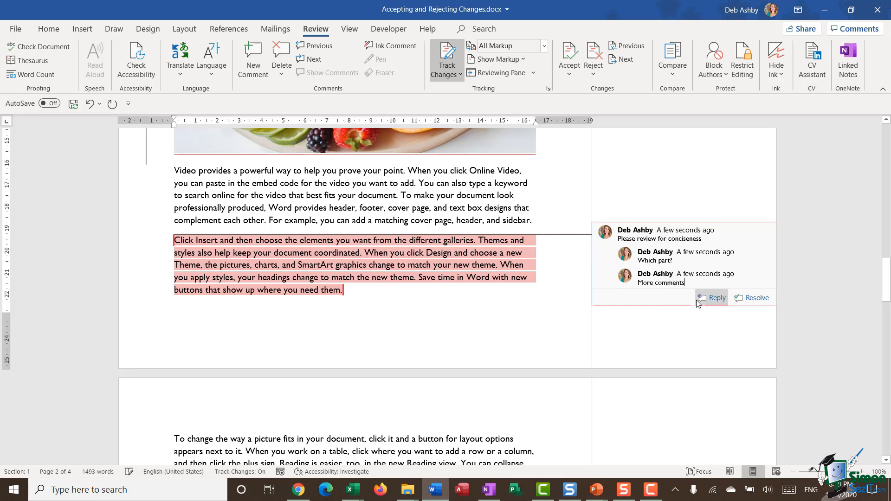
# - Resolve the conciseness comment thread and return to the document text
pyautogui.click(661, 327)
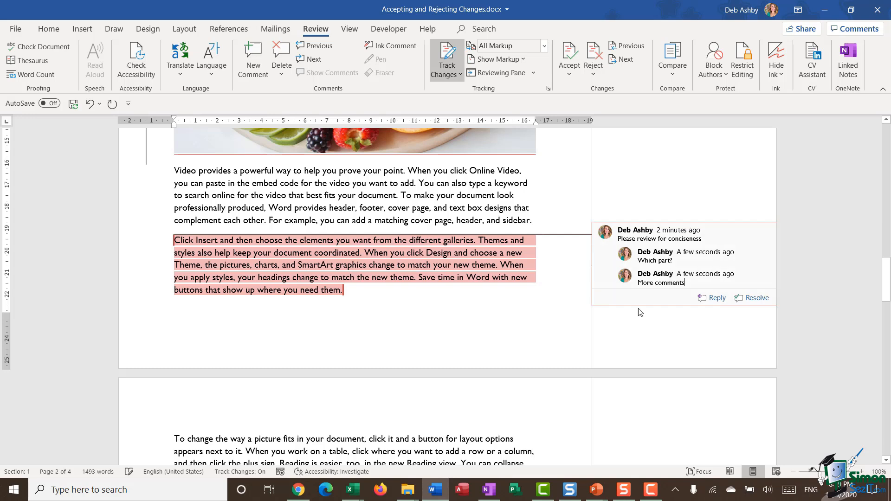
pyautogui.click(755, 299)
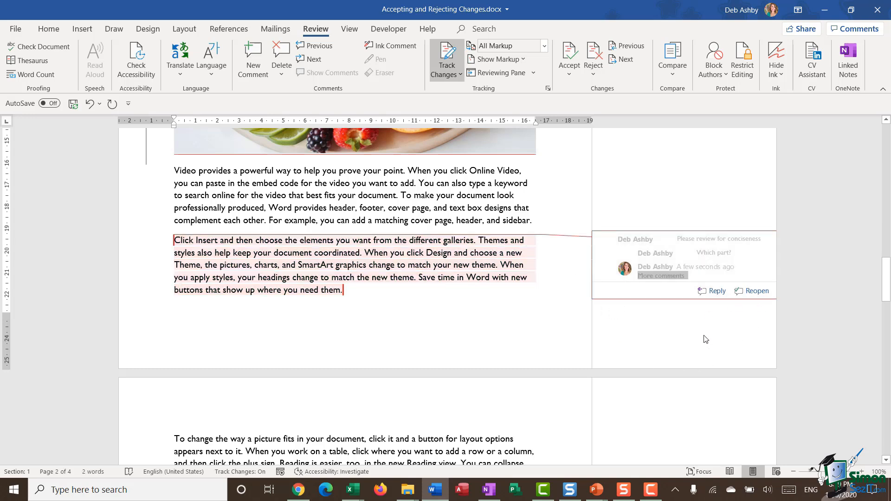
pyautogui.click(555, 312)
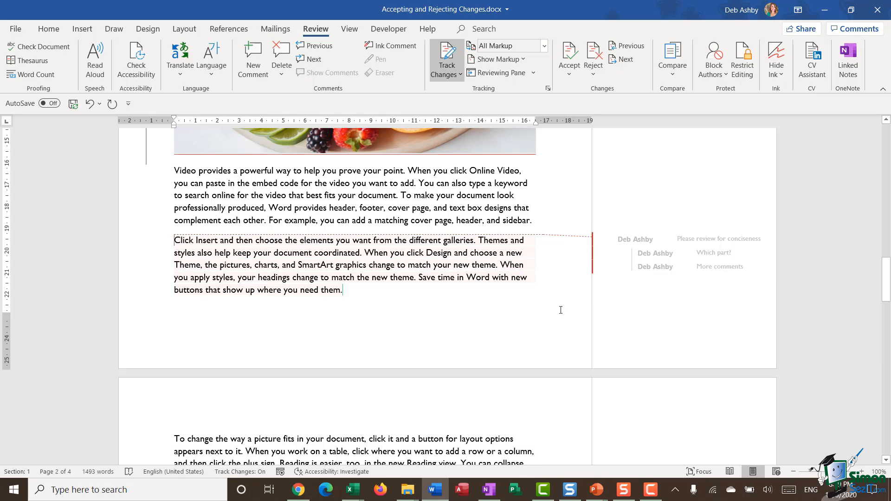
# - Reject the tracked highlight on the first sentence under the Track Changes heading and move to the next change
pyautogui.scroll(4, 557, 305)
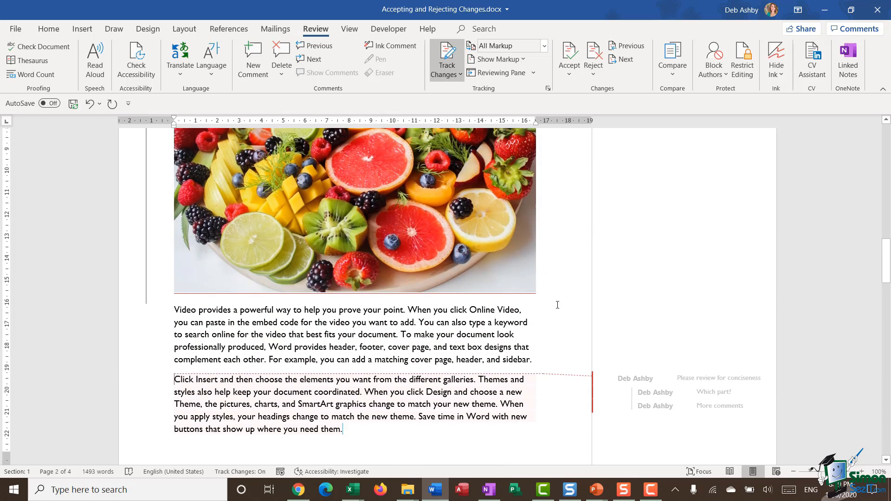
pyautogui.scroll(-12, 557, 305)
pyautogui.scroll(1, 557, 305)
pyautogui.scroll(4, 557, 305)
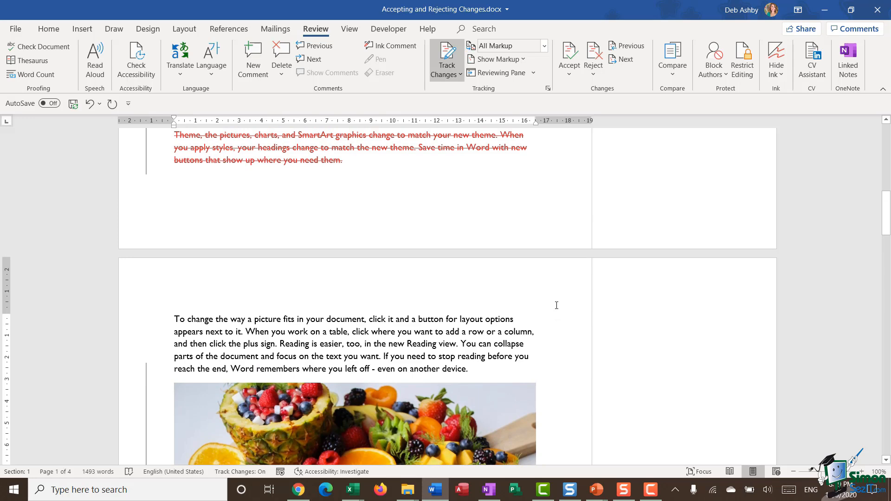
pyautogui.scroll(10, 557, 305)
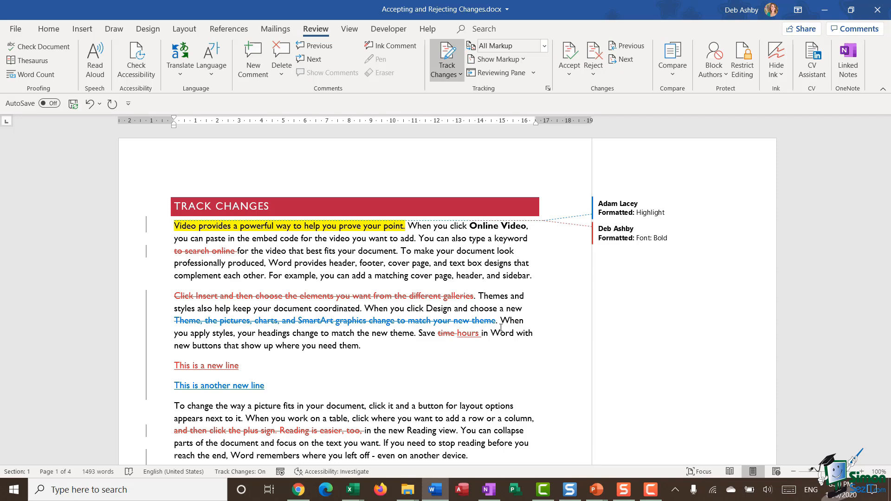
pyautogui.scroll(-1, 500, 328)
pyautogui.scroll(1, 500, 328)
pyautogui.scroll(-1, 500, 327)
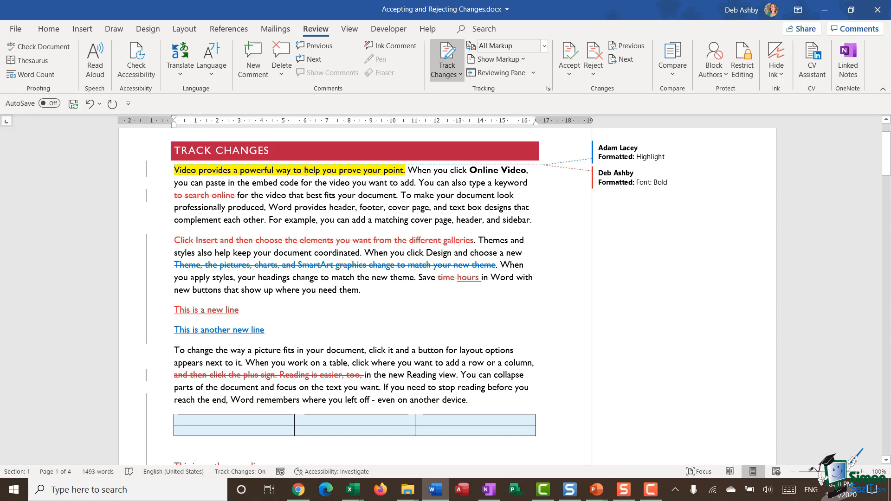
pyautogui.moveTo(306, 171)
pyautogui.click(344, 172)
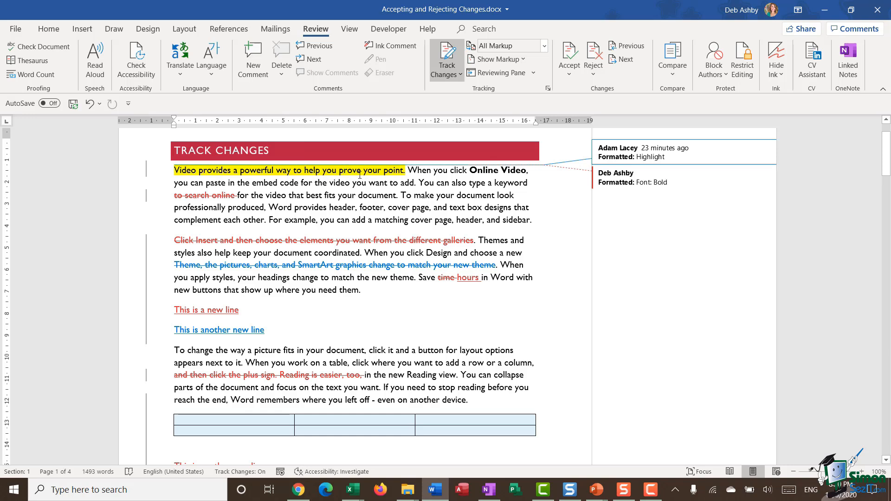
pyautogui.moveTo(343, 171)
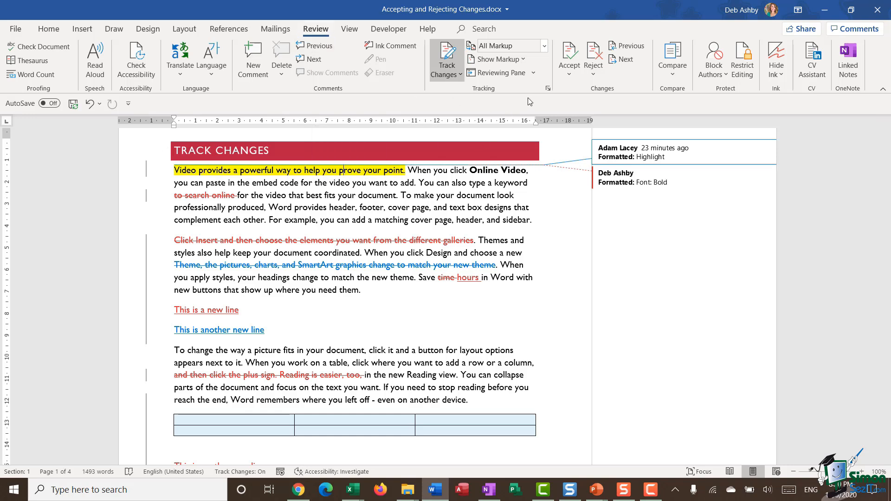
pyautogui.click(594, 77)
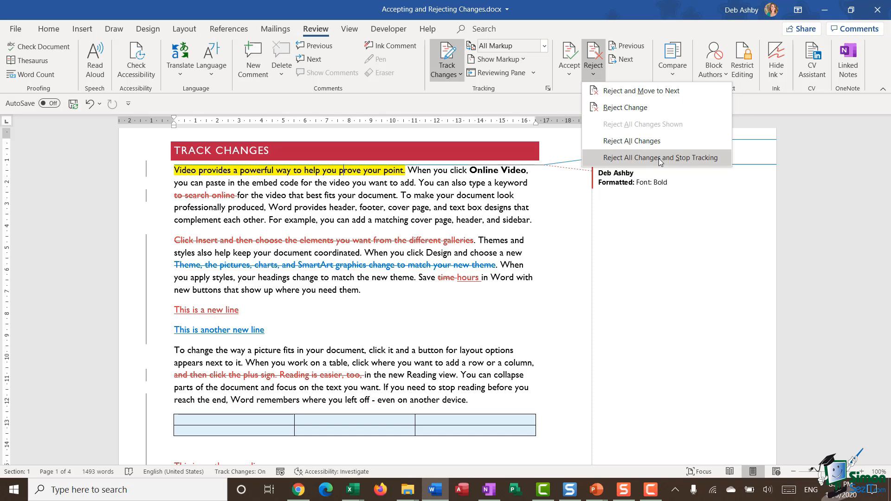
pyautogui.click(657, 92)
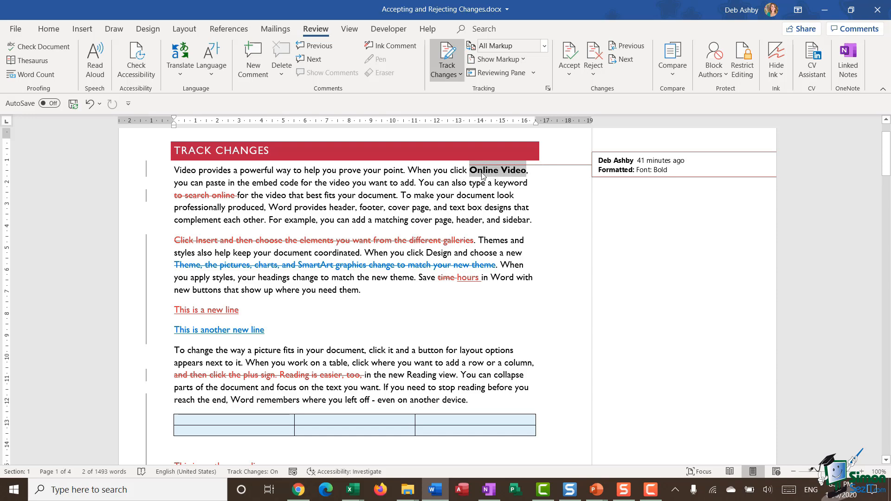
# - Accept the tracked bold formatting on "Online Video" and move to the next change
pyautogui.moveTo(513, 175)
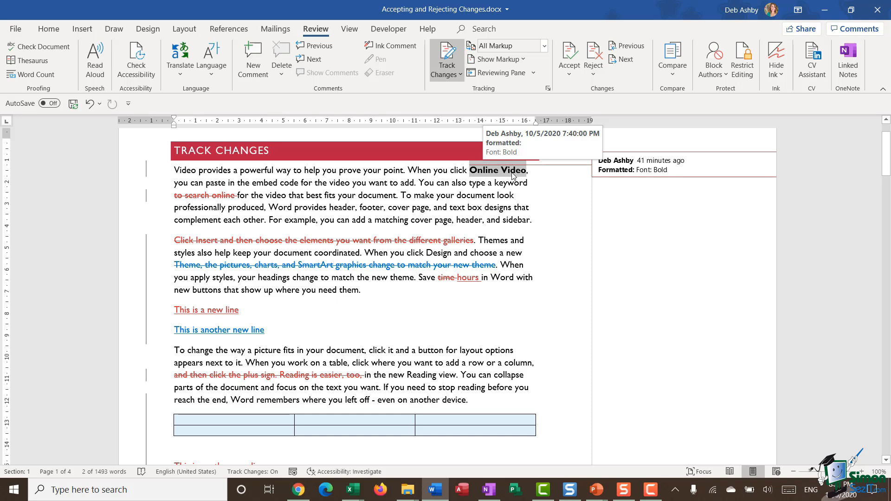
pyautogui.click(571, 74)
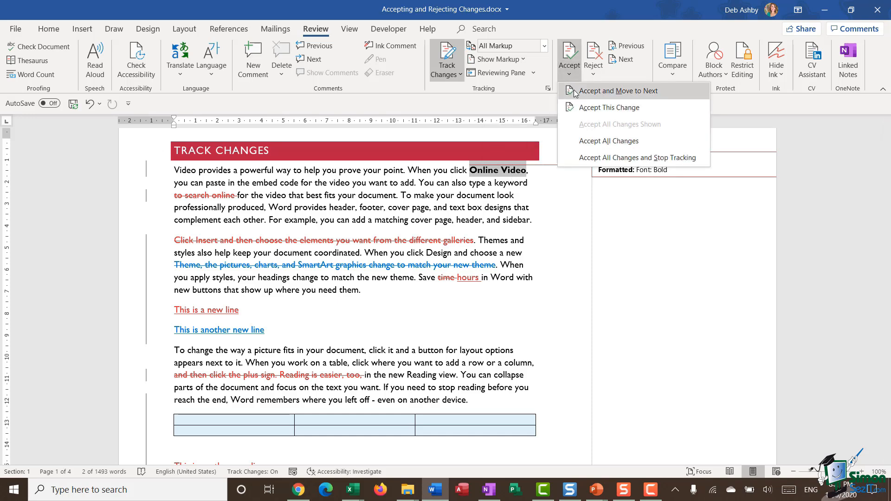
pyautogui.click(575, 93)
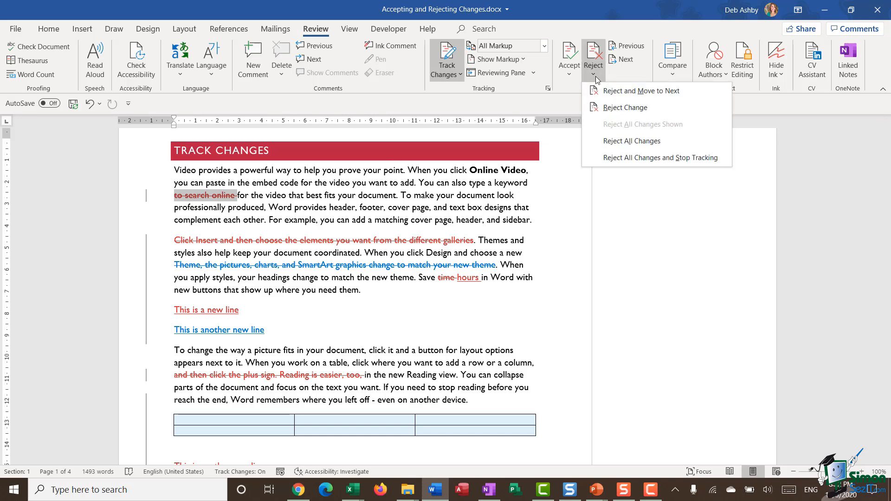
# - Reject the deletion of "to search online" and accept the deletion of "Click Insert and then choose the elements you want from the different galleries"
pyautogui.click(601, 91)
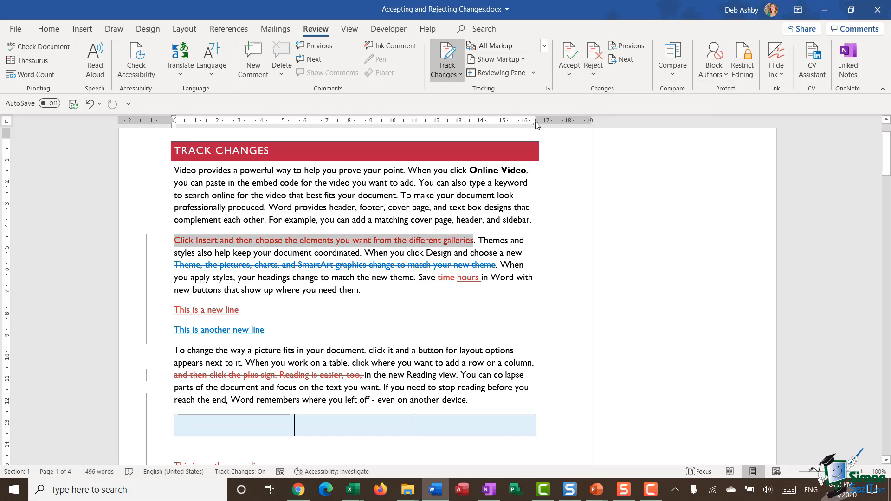
pyautogui.click(575, 76)
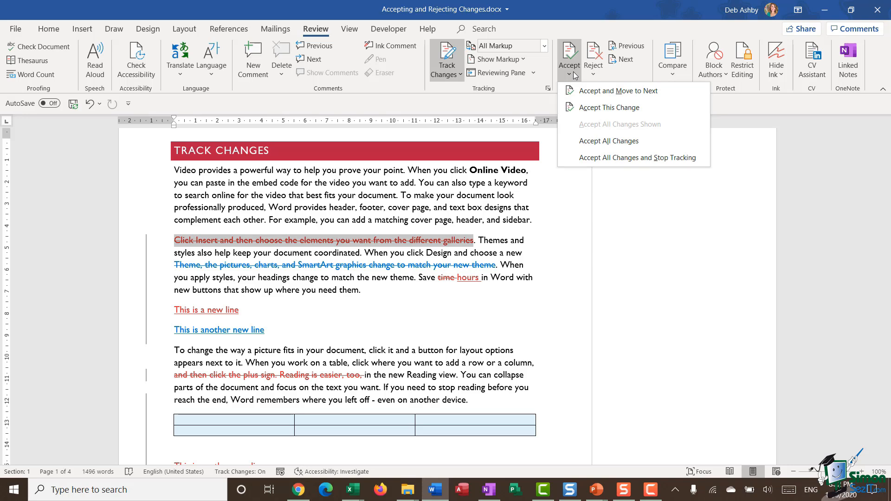
pyautogui.click(578, 91)
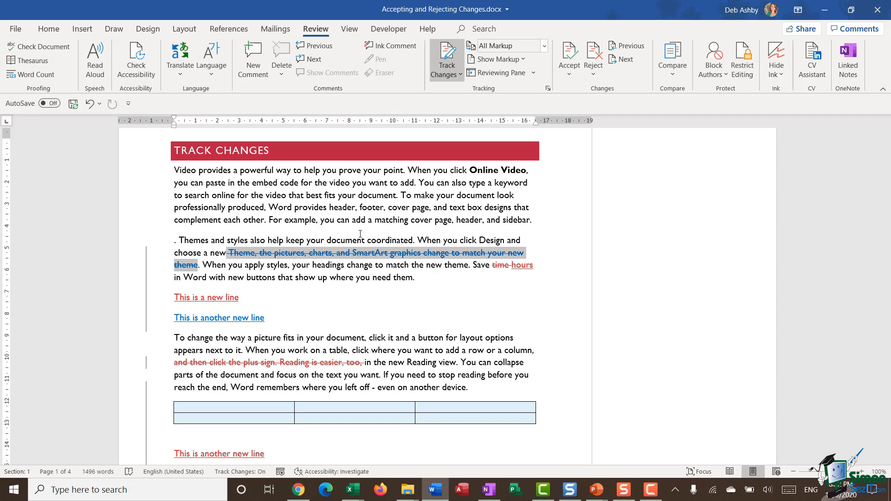
# - Accept all remaining tracked changes in the document, keeping change tracking on
pyautogui.click(569, 75)
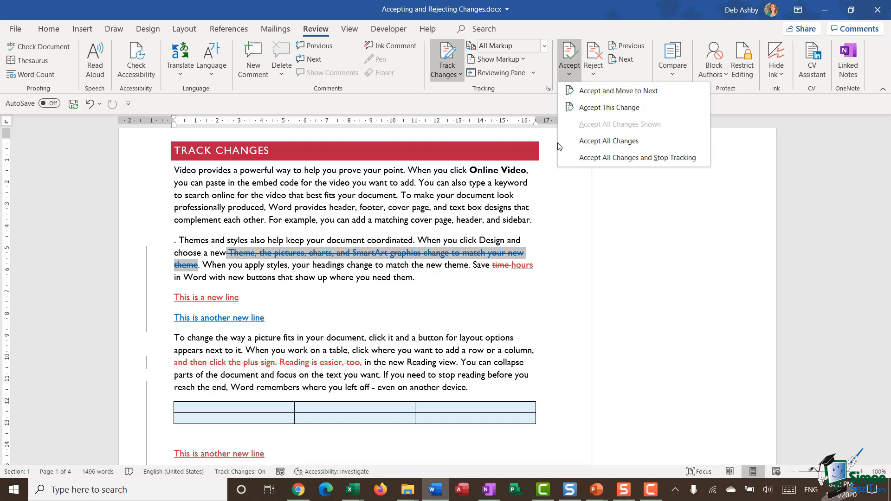
pyautogui.click(654, 147)
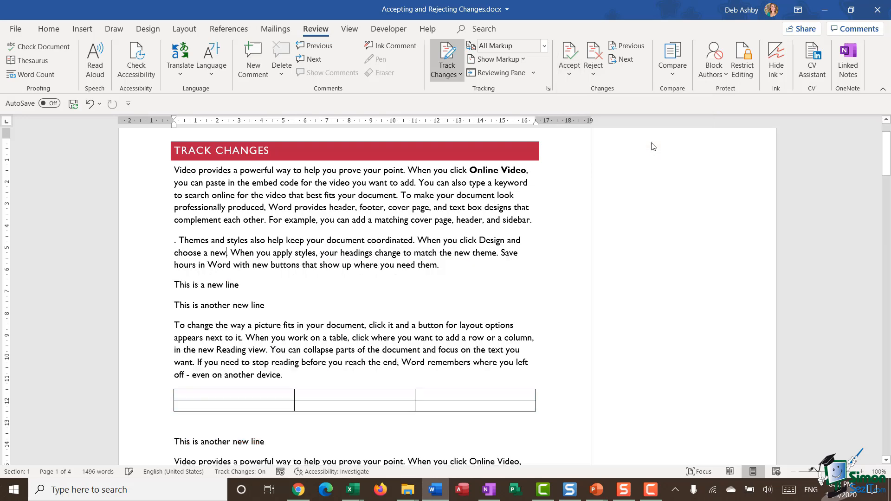
# - Delete the resolved "Please review for conciseness" comment thread on page 2
pyautogui.scroll(-10, 457, 197)
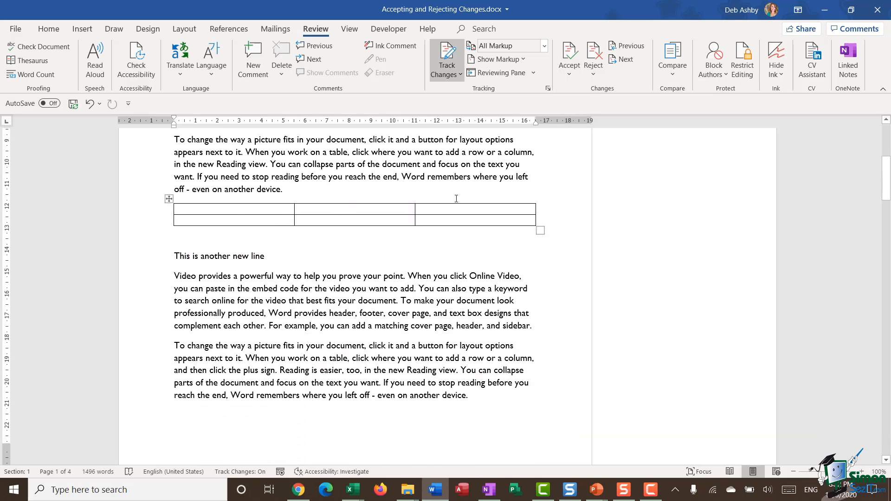
pyautogui.scroll(-12, 456, 197)
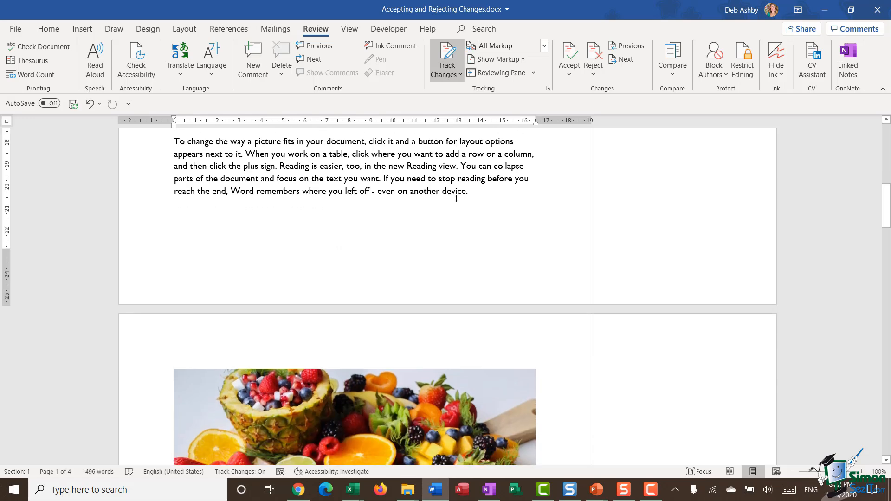
pyautogui.scroll(-7, 455, 199)
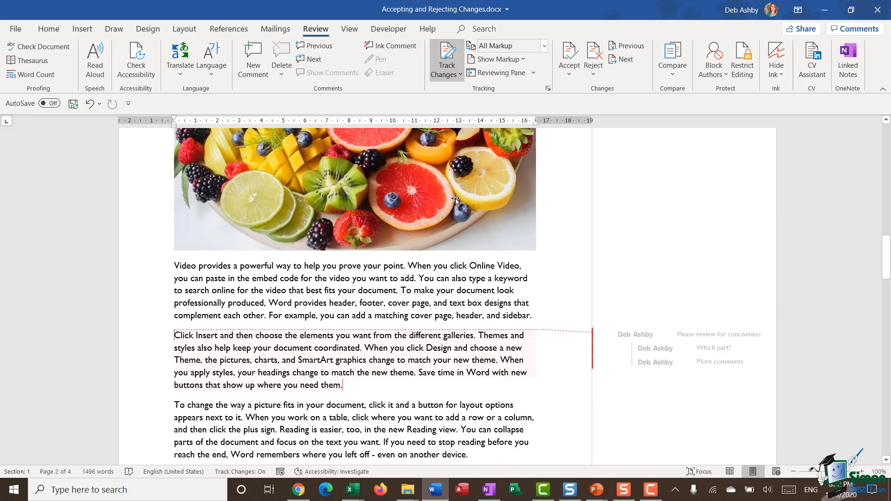
pyautogui.scroll(-3, 455, 199)
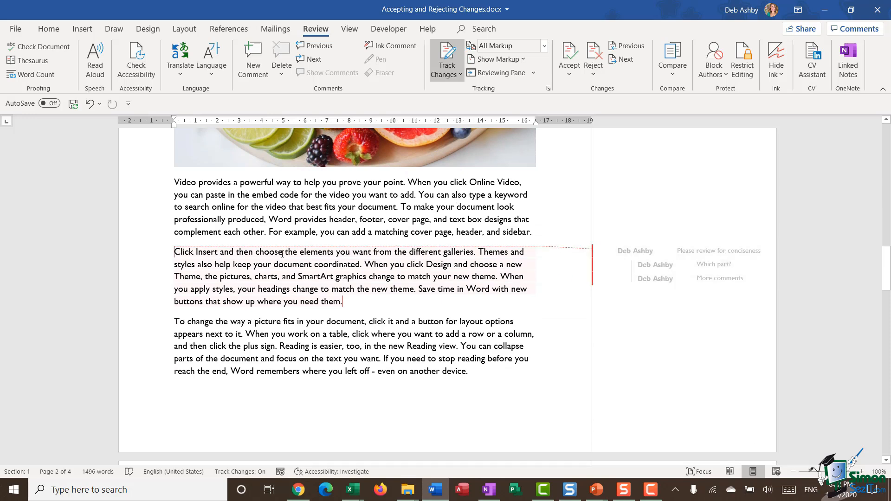
pyautogui.click(673, 256)
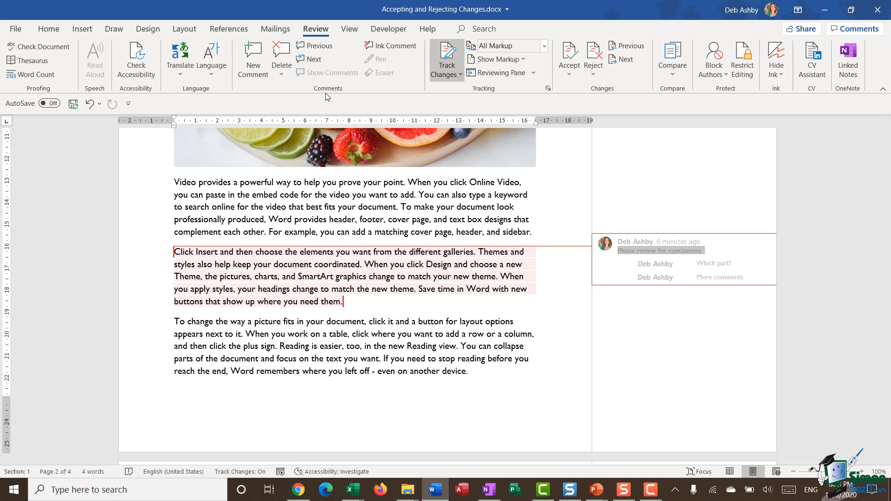
pyautogui.click(281, 75)
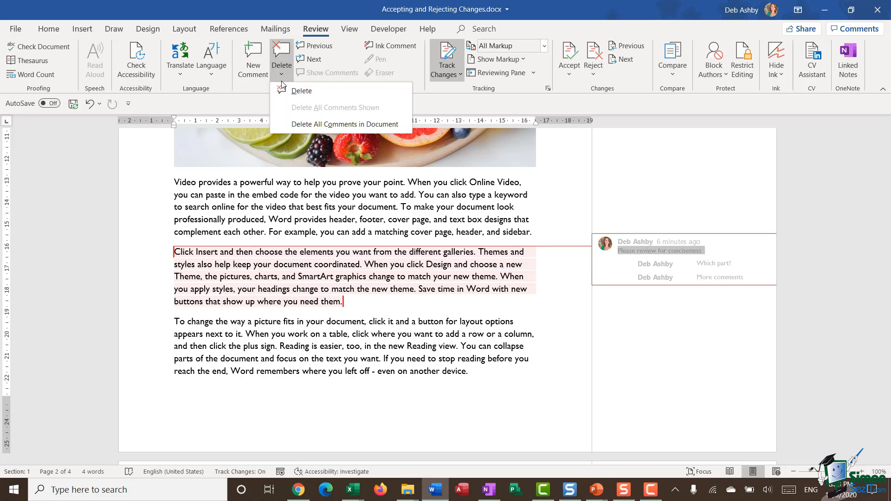
pyautogui.click(284, 92)
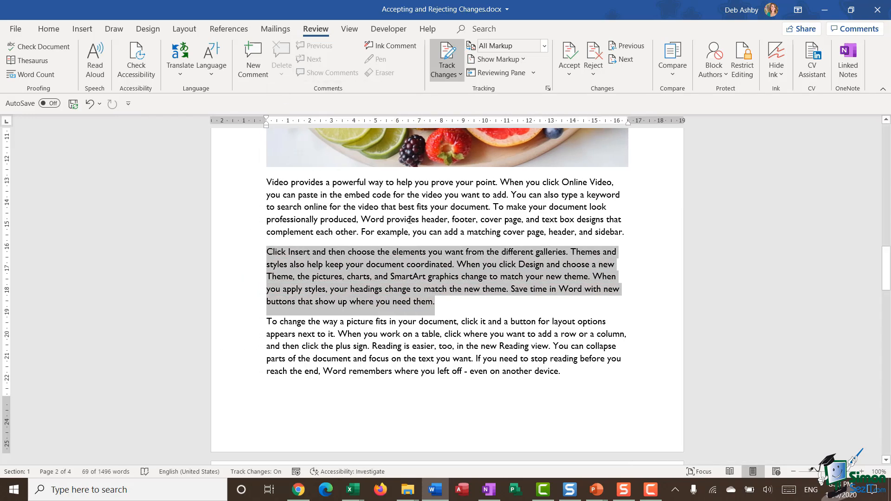
# - Review the Protect Document options in the document's Info view, including Restrict Editing, and return to the document
pyautogui.click(505, 218)
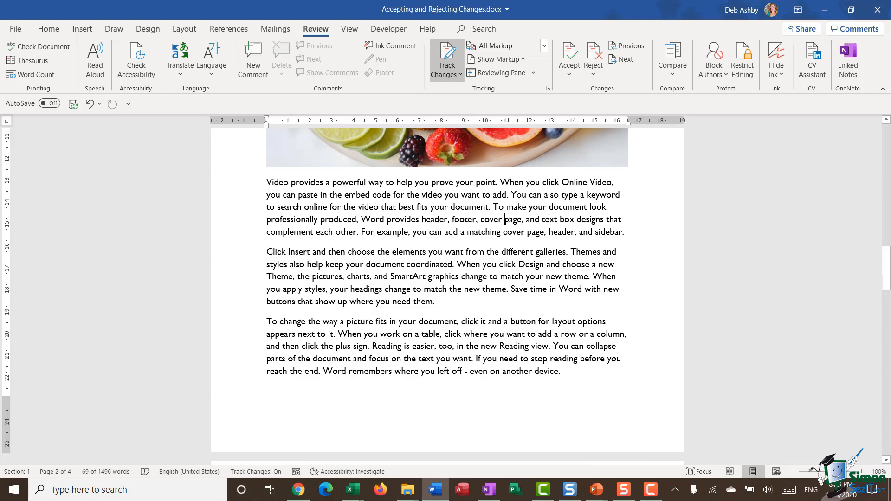
pyautogui.scroll(10, 464, 268)
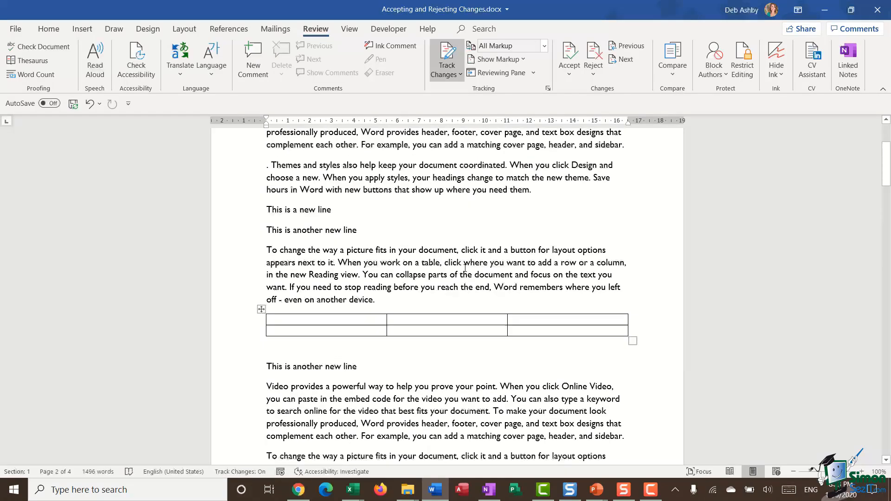
pyautogui.scroll(3, 465, 268)
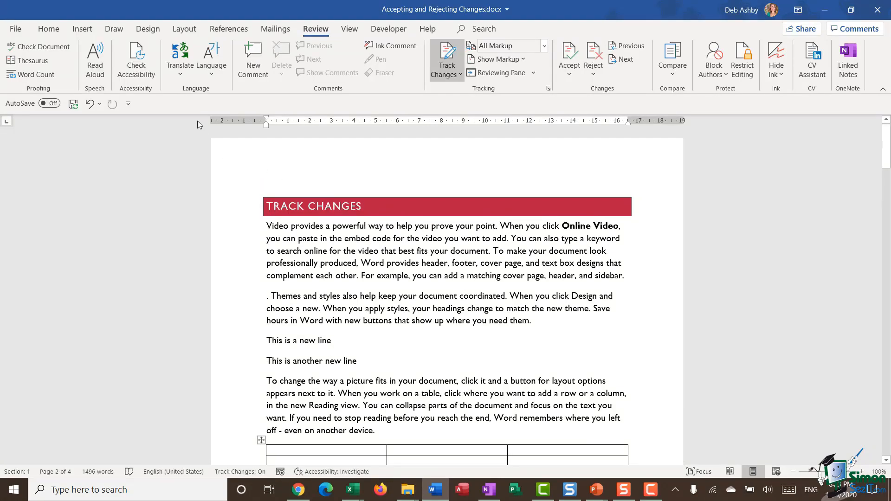
pyautogui.click(17, 29)
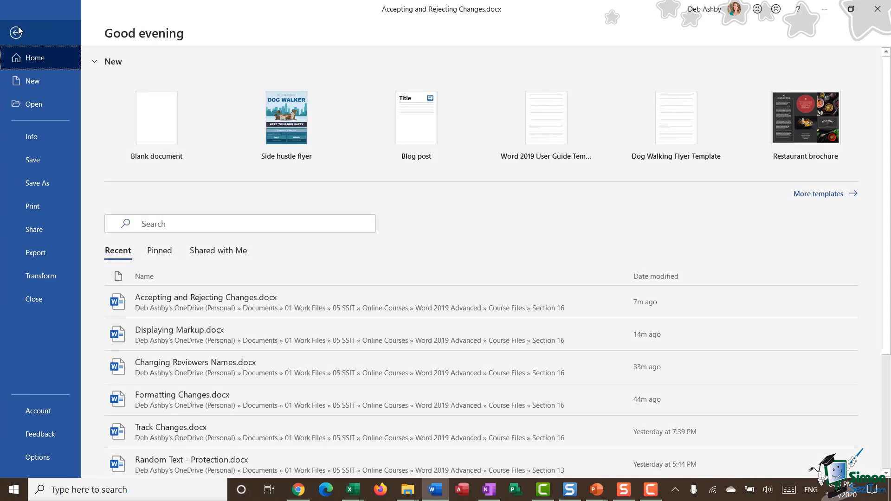
pyautogui.click(31, 136)
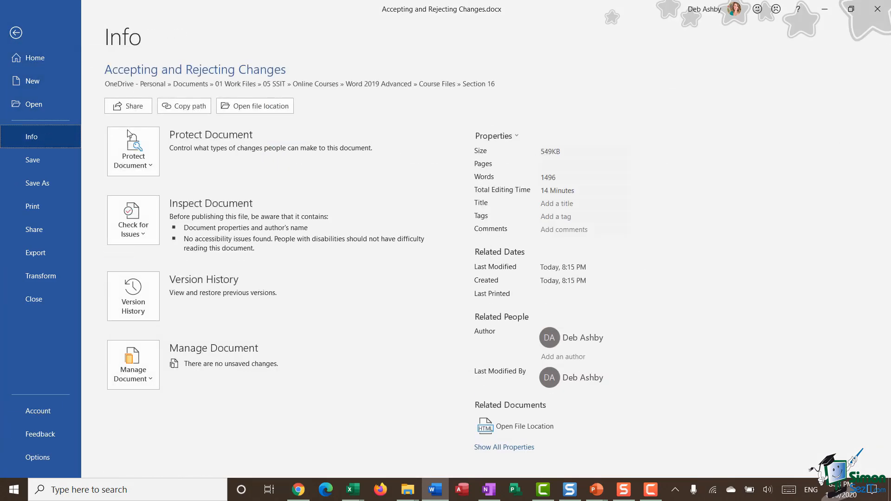
pyautogui.click(142, 164)
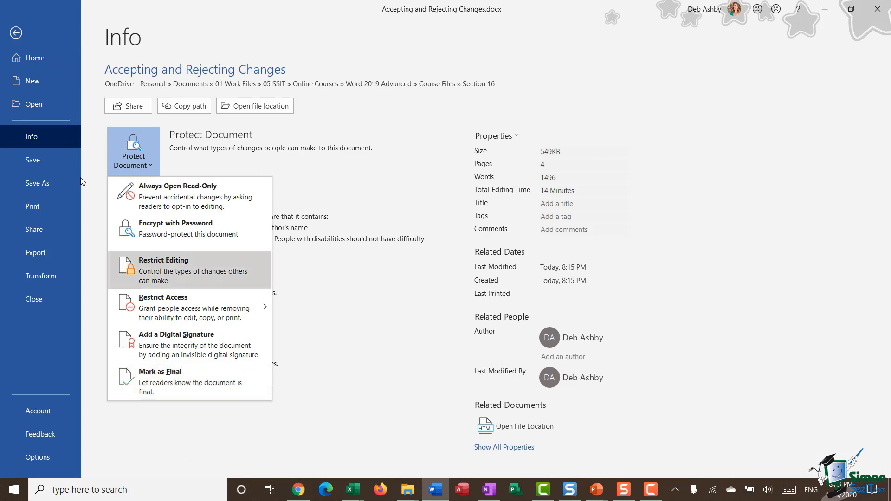
pyautogui.click(16, 32)
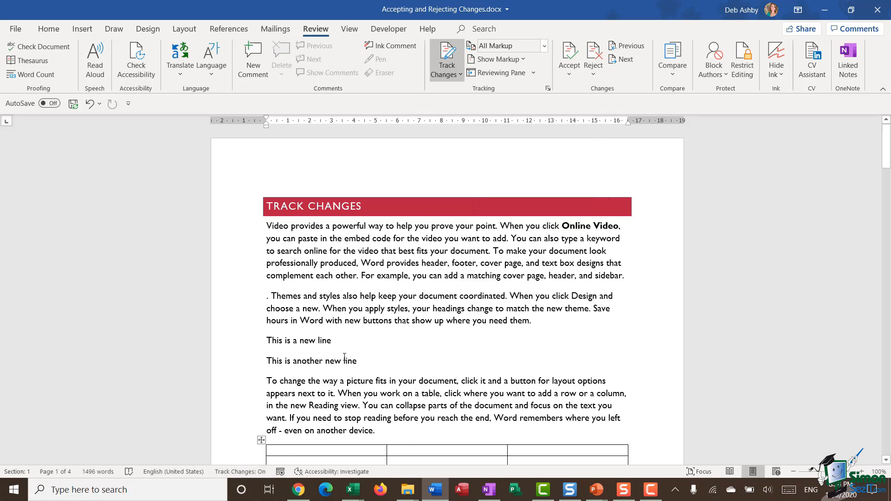
# - Turn off change tracking for the document
pyautogui.click(243, 472)
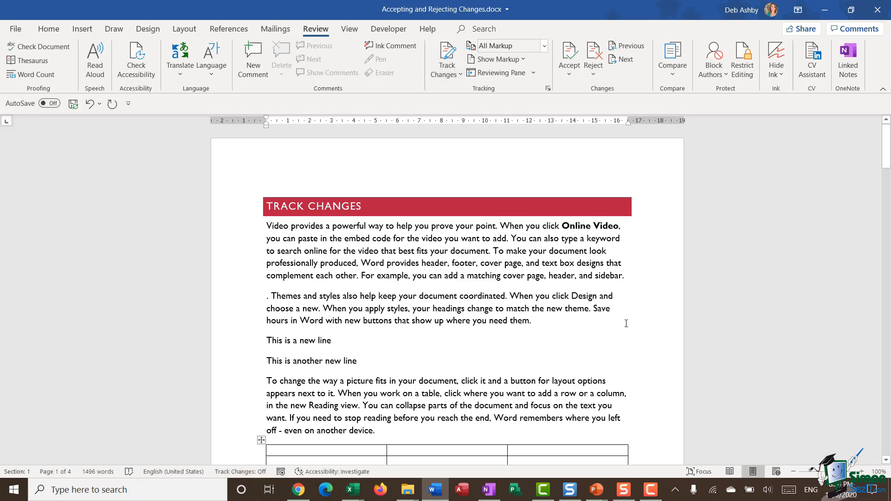
# - Test untracked editing by adding random letters after "sidebar." at the end of the first paragraph and deleting them
pyautogui.click(630, 278)
pyautogui.write('khkjhjkhkjhkjhkjh')
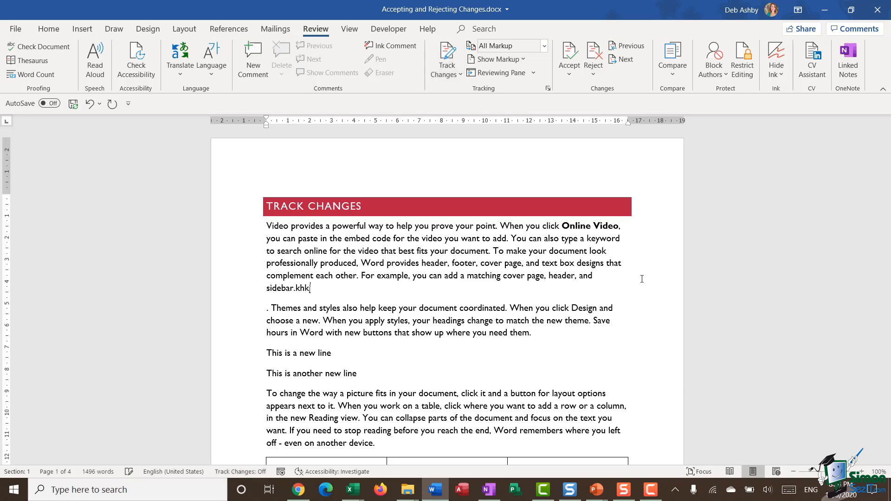
pyautogui.press('BackSpace')
pyautogui.press('BackSpace')
pyautogui.press('BackSpace')
pyautogui.press('BackSpace')
pyautogui.press('BackSpace')
pyautogui.press('BackSpace')
pyautogui.press('BackSpace')
pyautogui.press('BackSpace')
pyautogui.press('BackSpace')
pyautogui.press('BackSpace')
pyautogui.press('BackSpace')
pyautogui.press('BackSpace')
pyautogui.press('BackSpace')
pyautogui.press('BackSpace')
pyautogui.press('BackSpace')
pyautogui.press('BackSpace')
pyautogui.press('BackSpace')
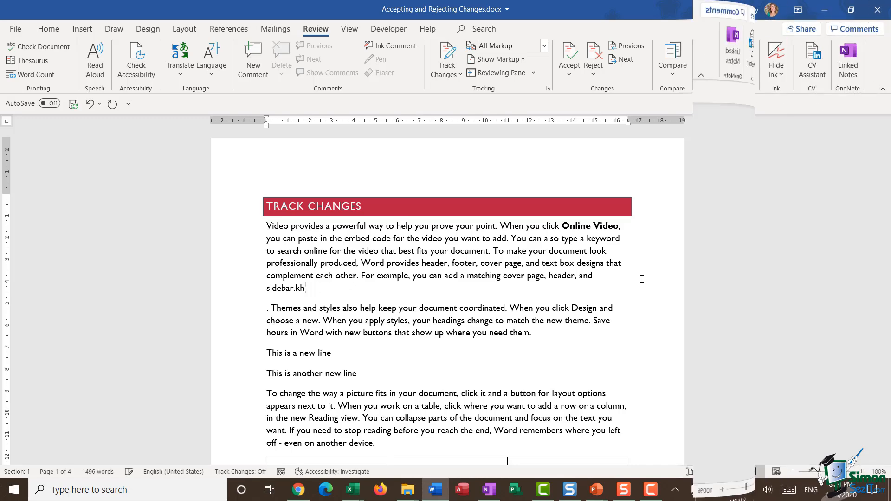